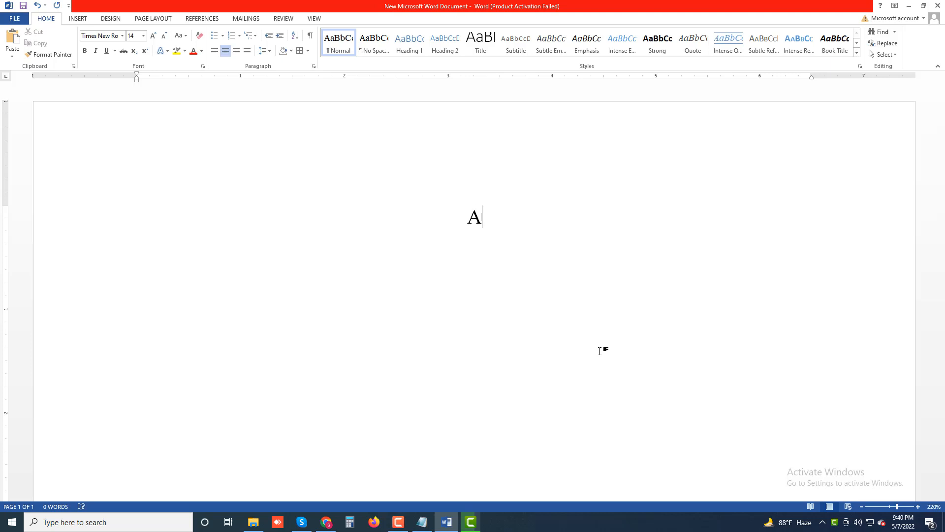
# Step: Complete the centred title line to read "Access the File via Google Calendar in Google Meet" and start a new line below it
pyautogui.write('ess ')
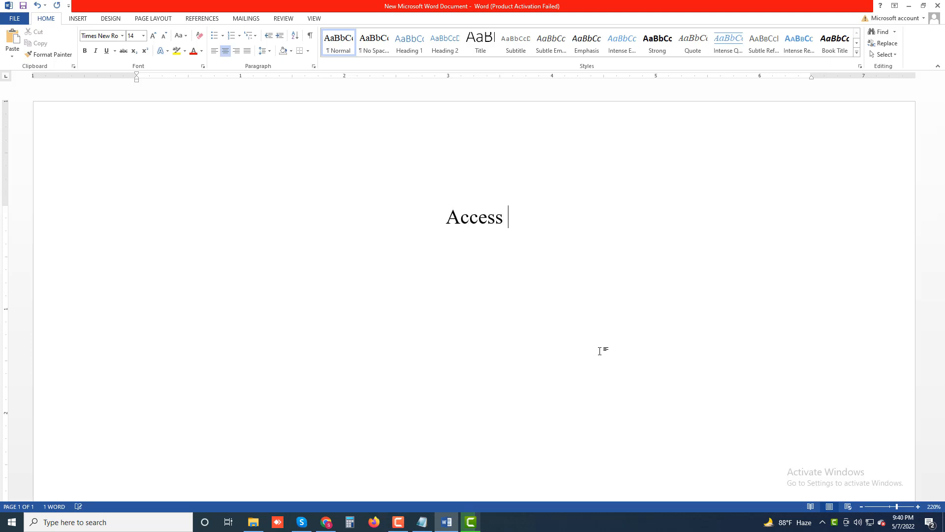
pyautogui.write('the Fi')
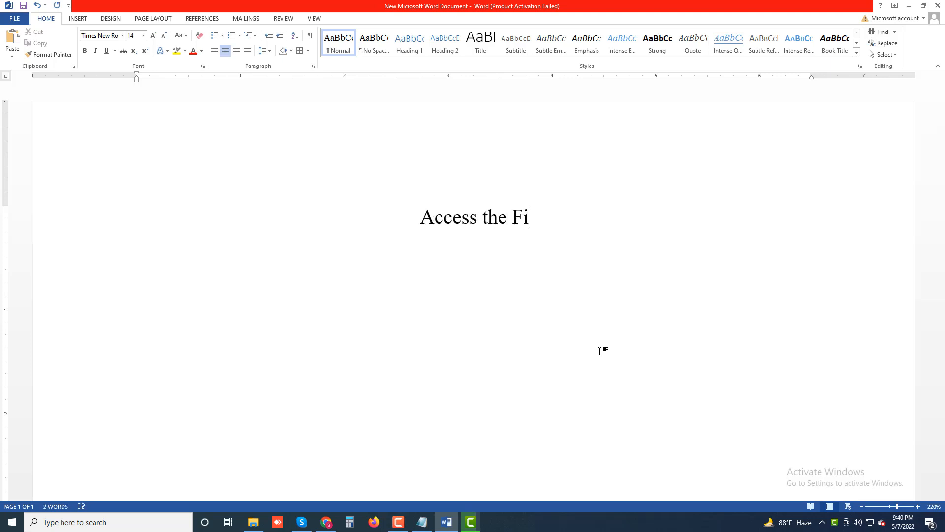
pyautogui.write('le via')
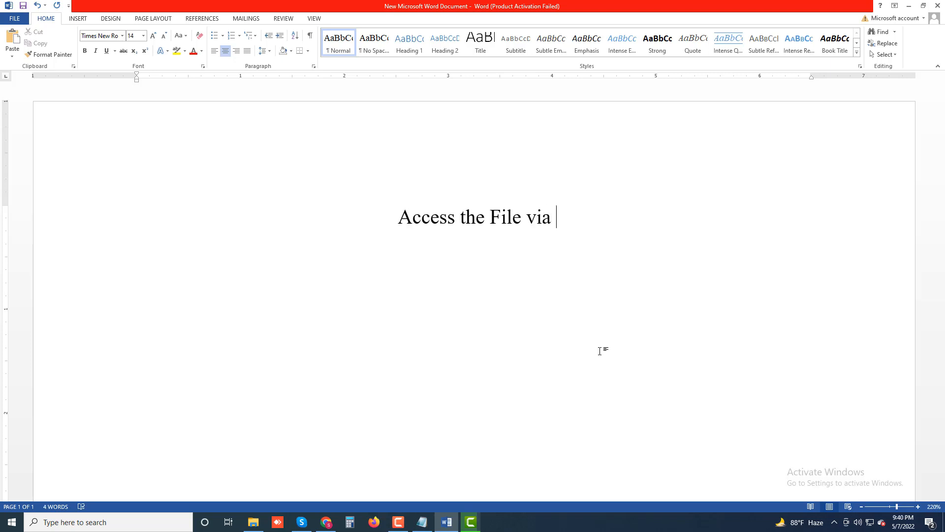
pyautogui.write(' Google ')
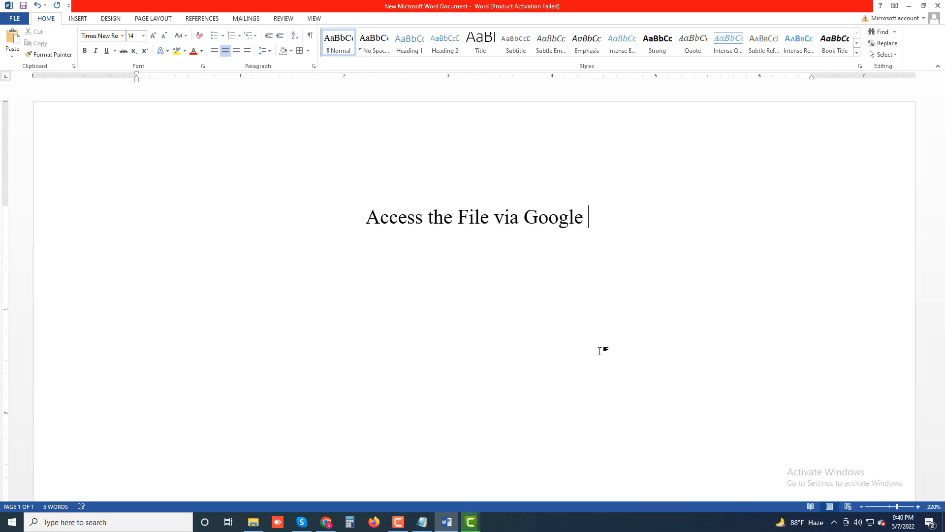
pyautogui.write('Calen')
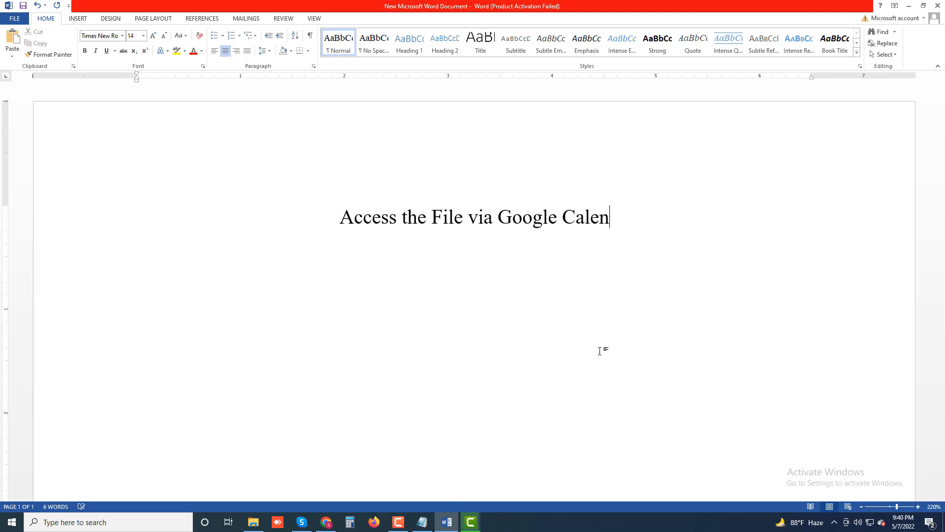
pyautogui.write('dar ')
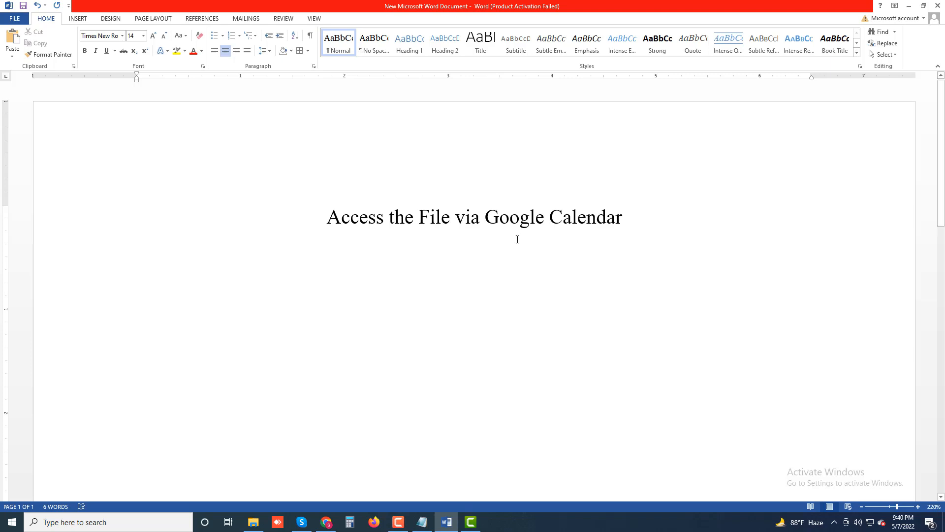
pyautogui.write('in')
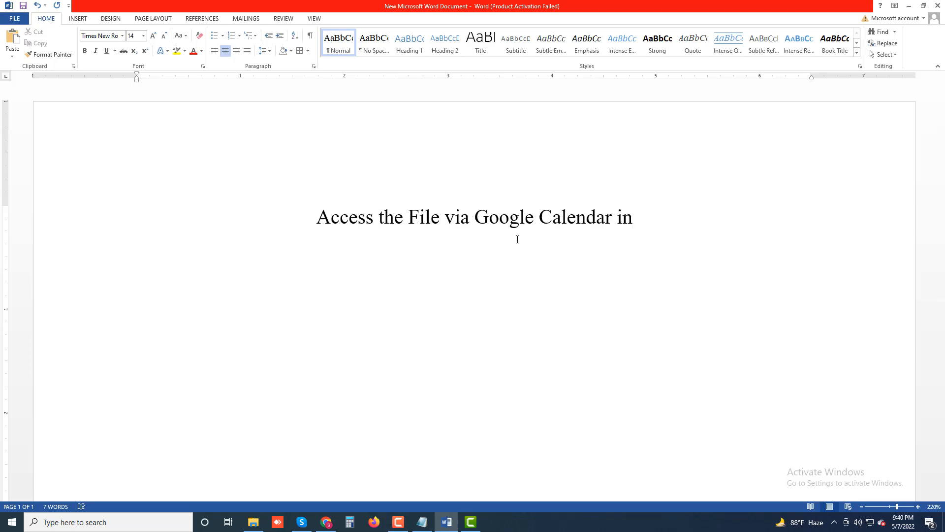
pyautogui.write(' Goog')
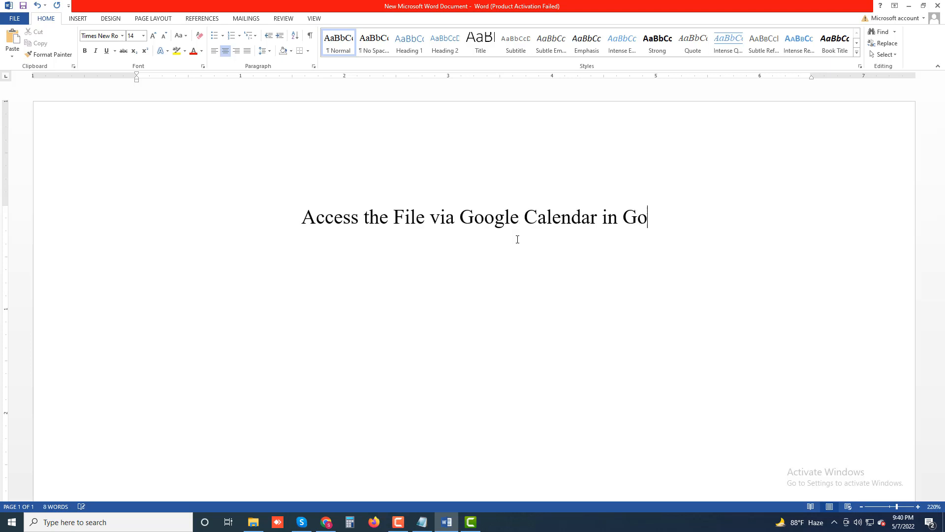
pyautogui.write('le ')
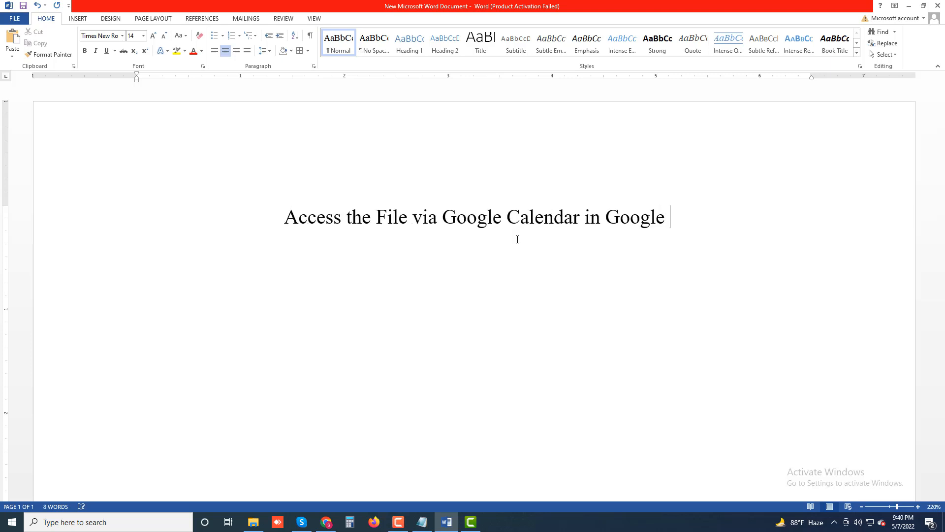
pyautogui.write('Meet')
pyautogui.press('Return')
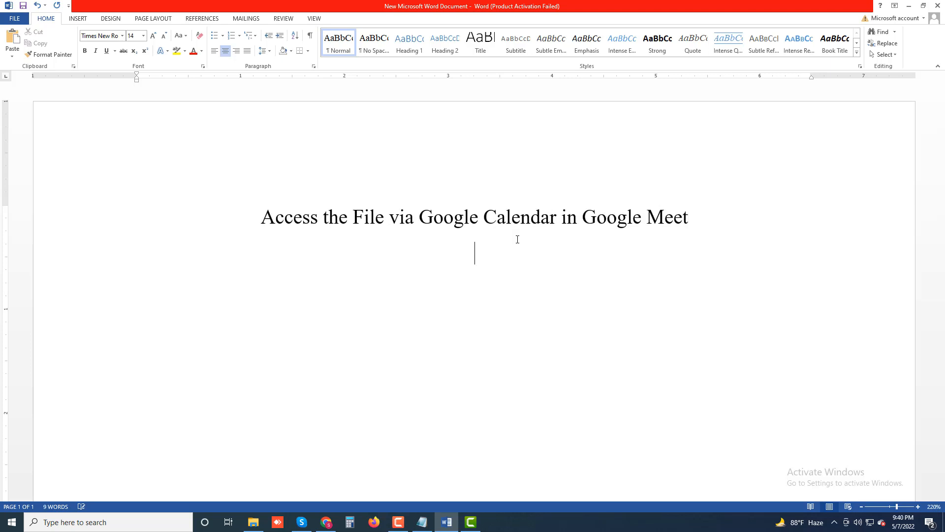
# Step: Justify the new paragraph and write "In the Google Meet is scheduled ahead of time using Google Calendar"
pyautogui.hotkey('ctrl', 'j')
pyautogui.write('In the')
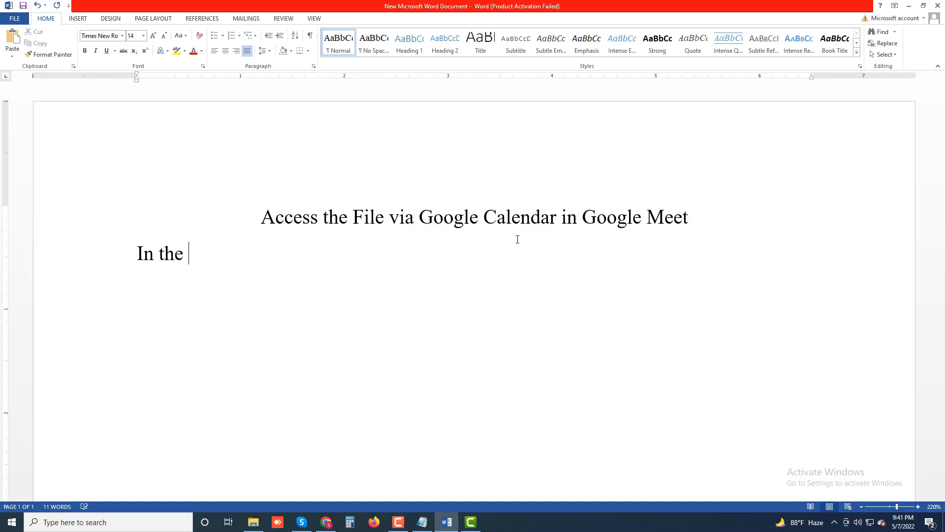
pyautogui.write(' Google ')
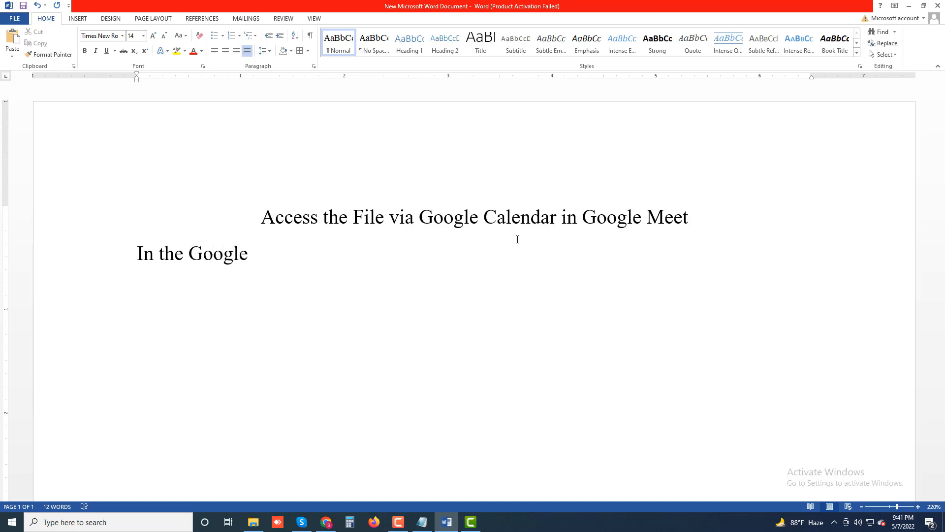
pyautogui.write('Meet is s')
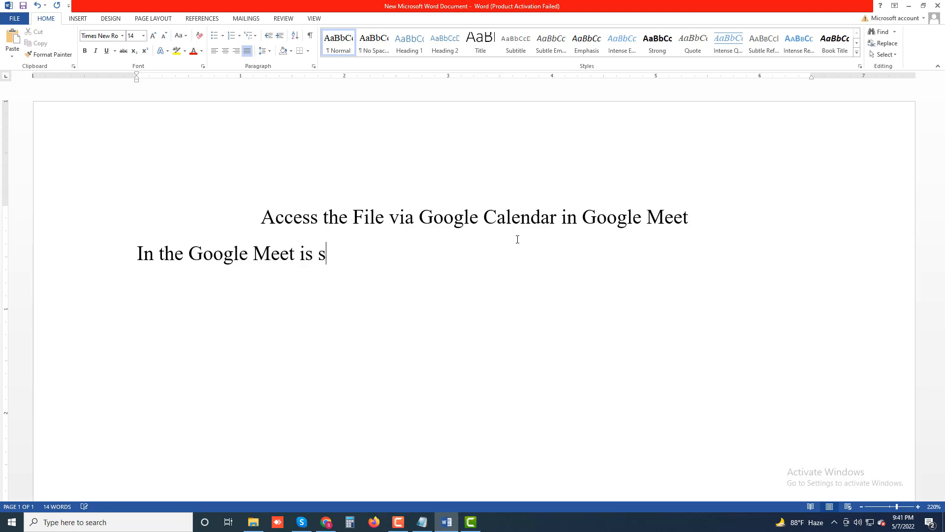
pyautogui.write('cheduled')
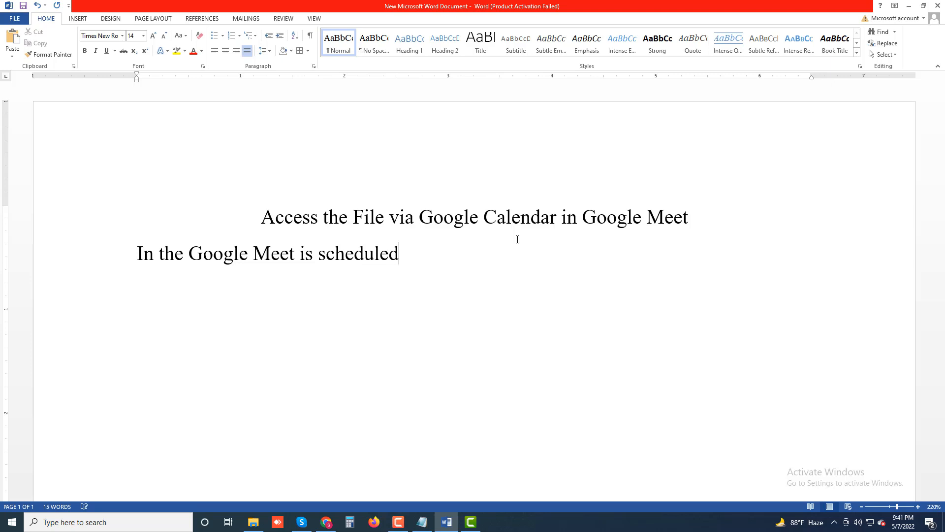
pyautogui.write(' ahead of time')
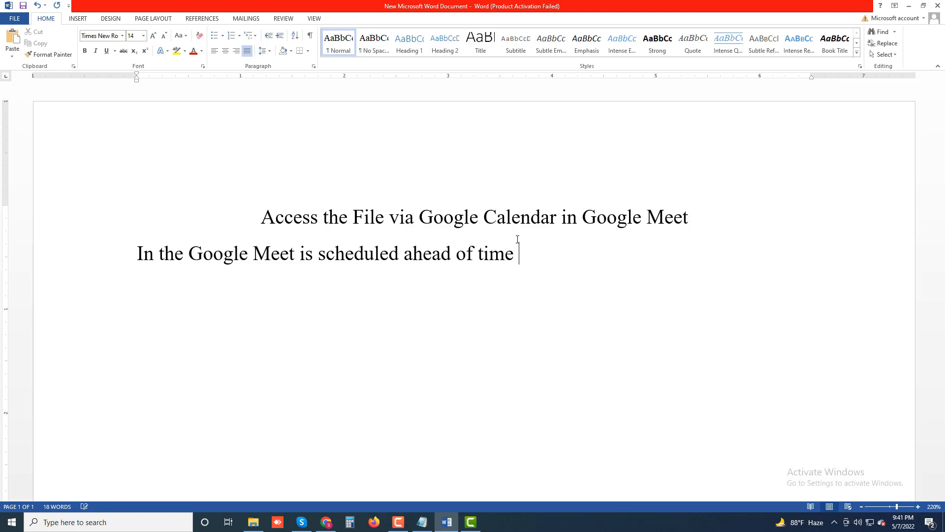
pyautogui.write(' using Google ')
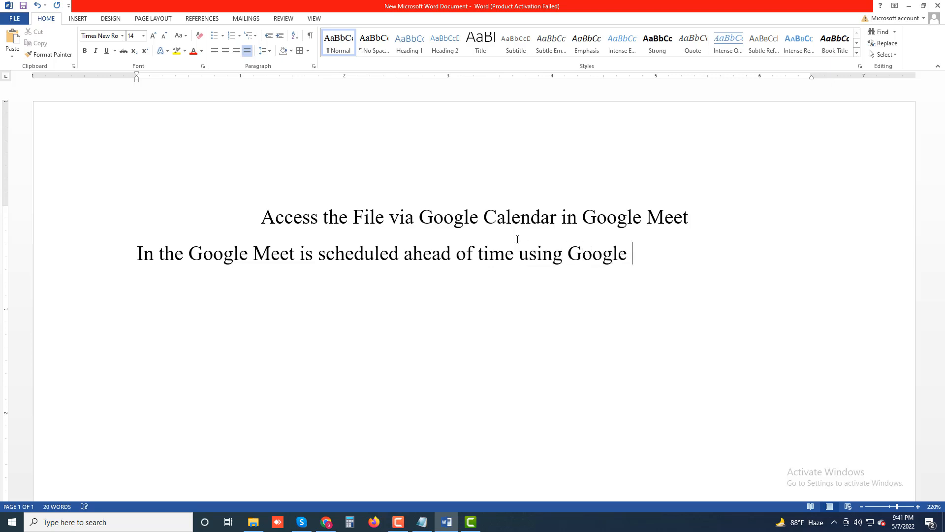
pyautogui.write('Calendar')
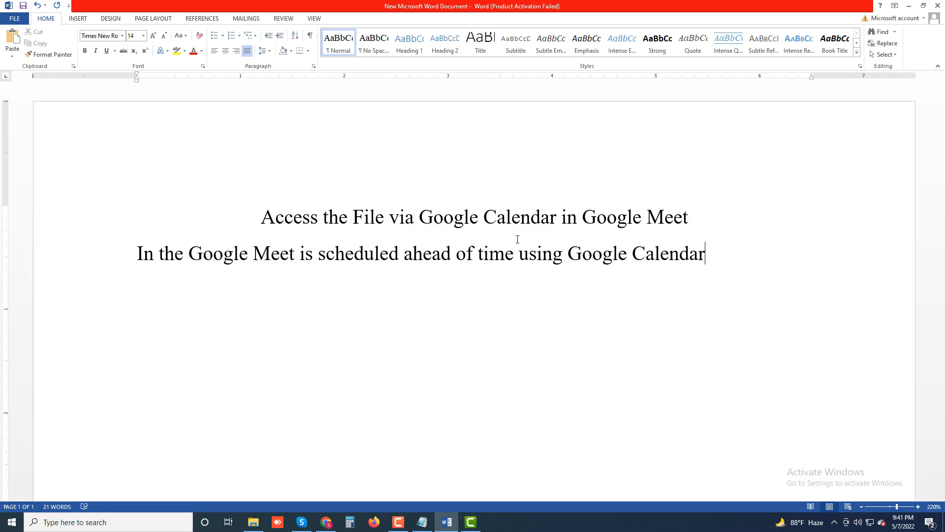
# Step: Continue the paragraph's sentence with ", a link to the recording is attached to the calendar event"
pyautogui.write(', a link to t')
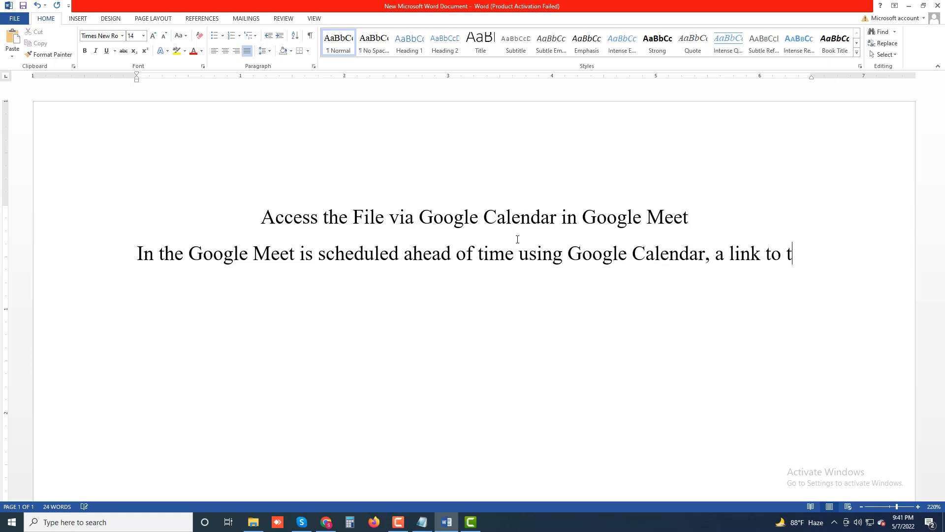
pyautogui.write('he recordi')
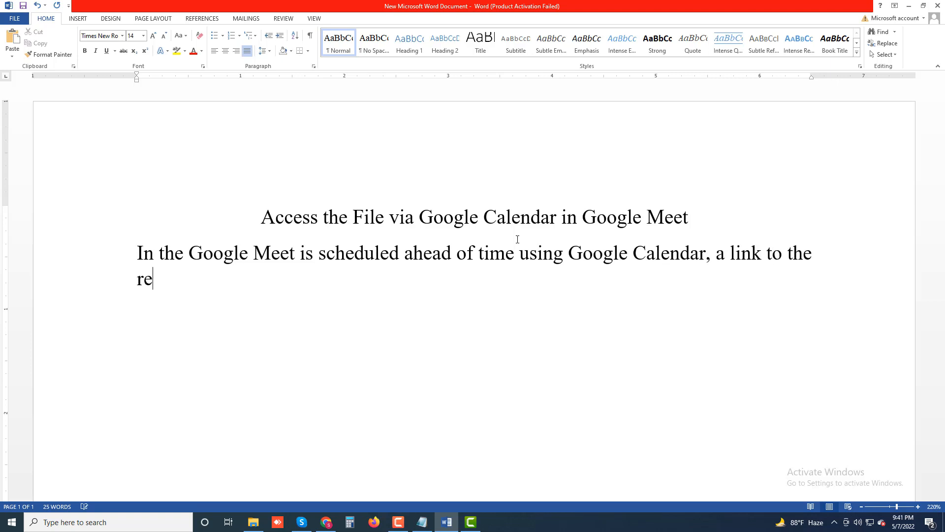
pyautogui.write('ng ')
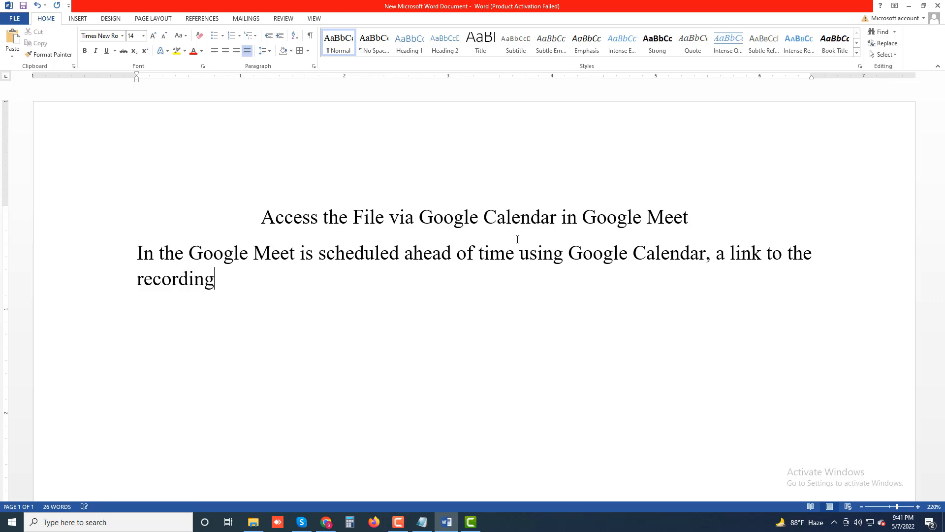
pyautogui.write('is attached')
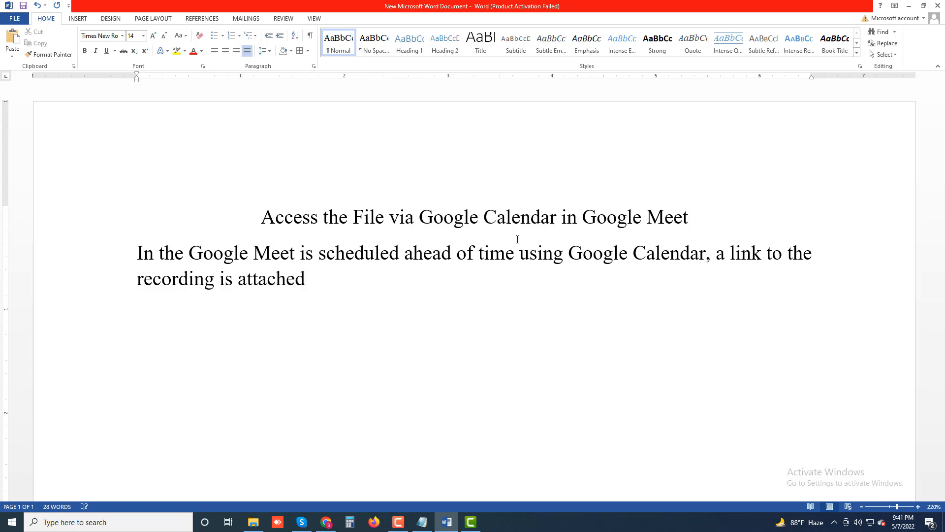
pyautogui.write(' to the caled')
pyautogui.press('BackSpace')
pyautogui.write('n')
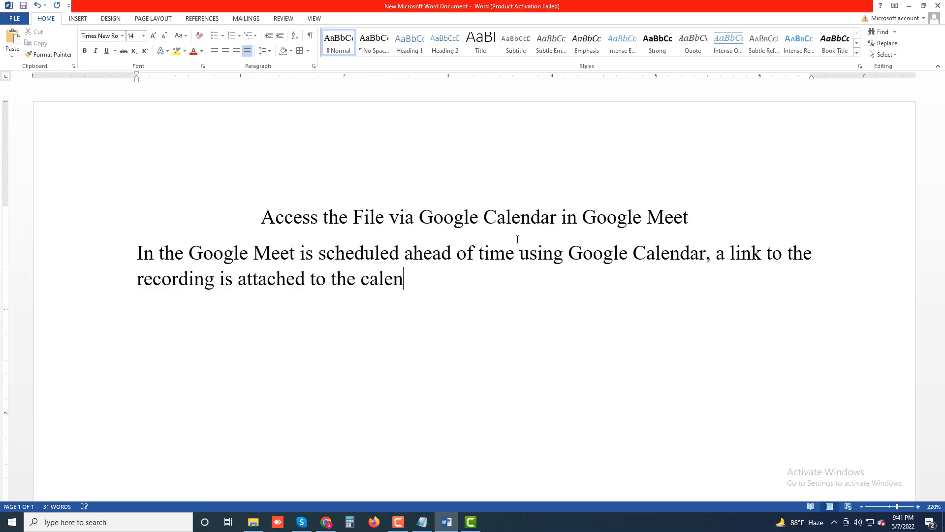
pyautogui.write('dar event ')
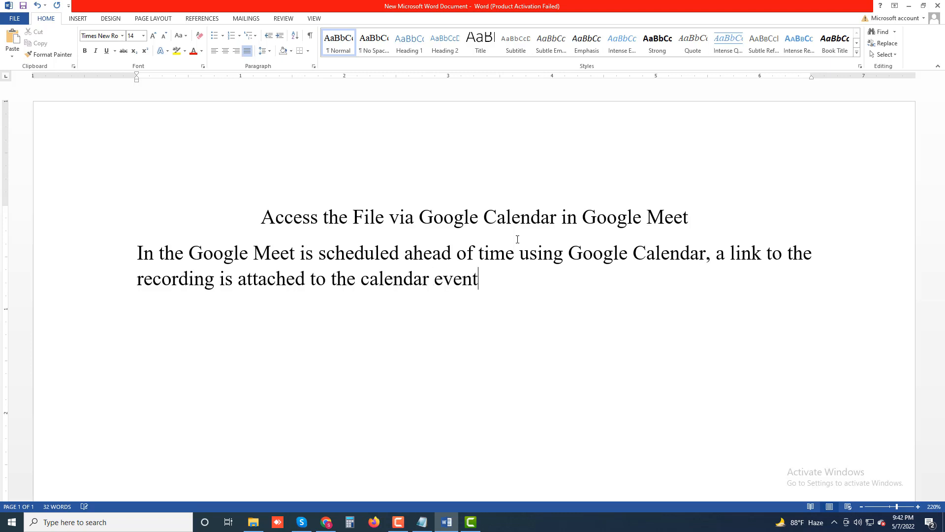
# Step: Finish the sentence with "for all meeting participants to access.", correcting the spelling of "participants" with the suggested word
pyautogui.write('for all mee')
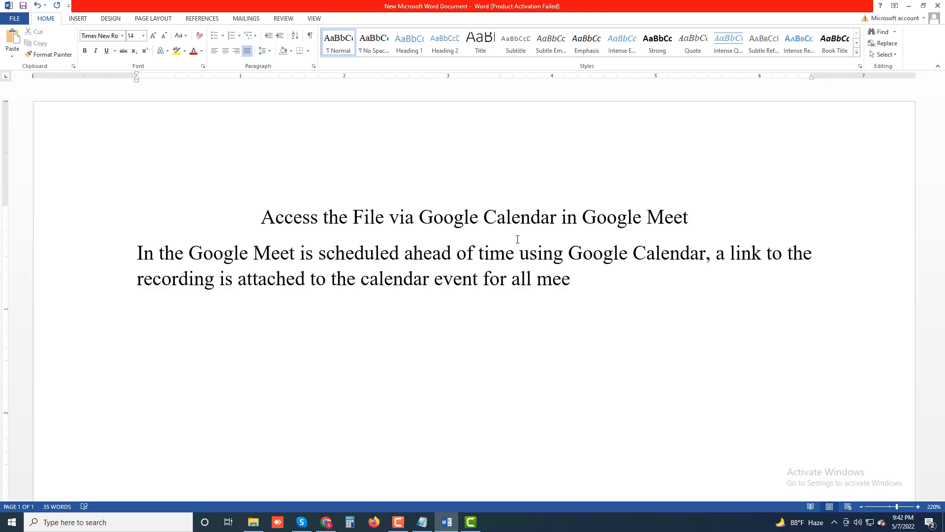
pyautogui.write('ting patci')
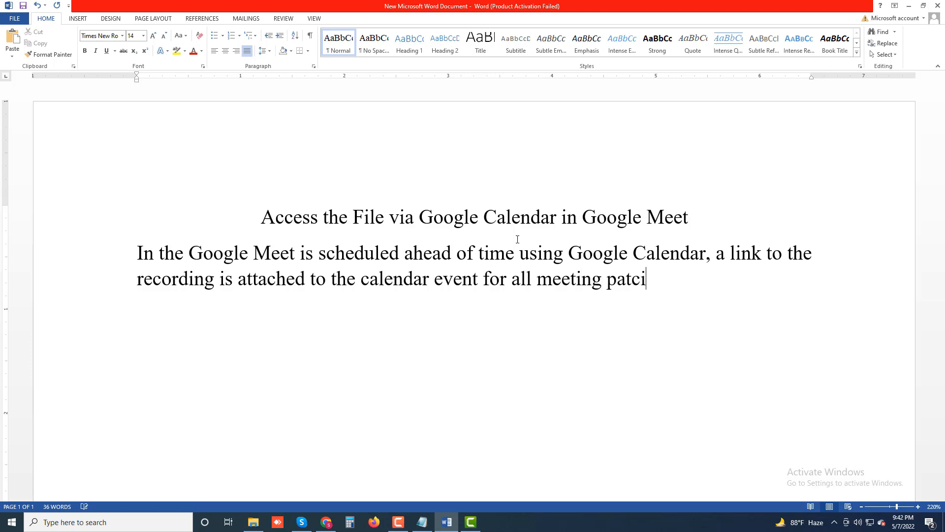
pyautogui.write('pants')
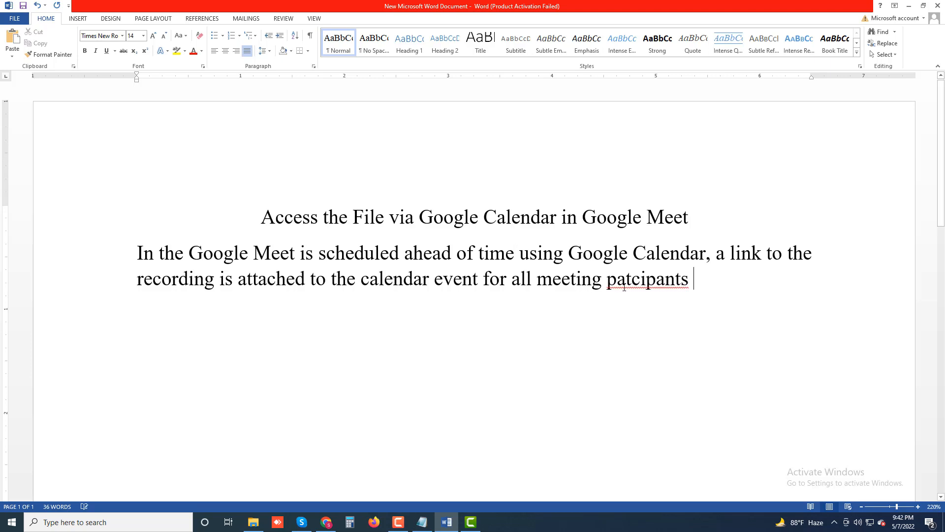
pyautogui.rightClick(649, 285)
pyautogui.click(700, 299)
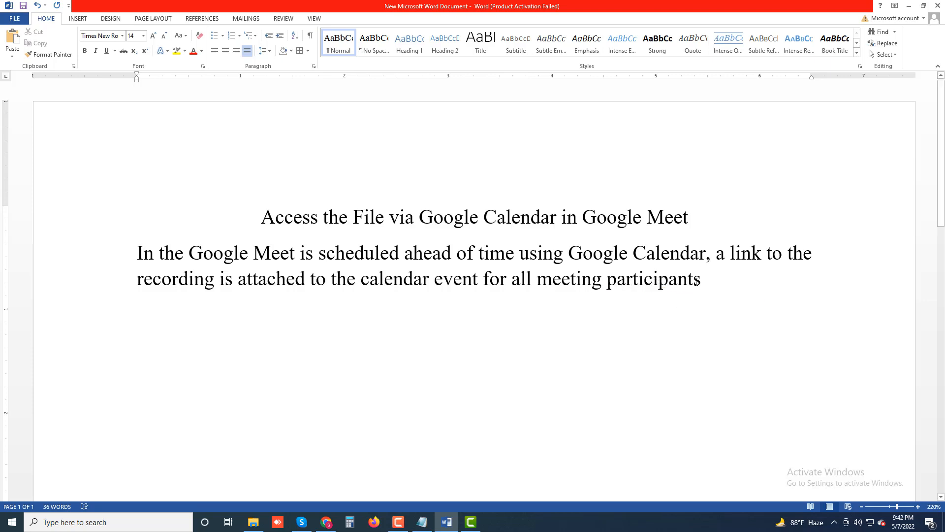
pyautogui.write('to acc')
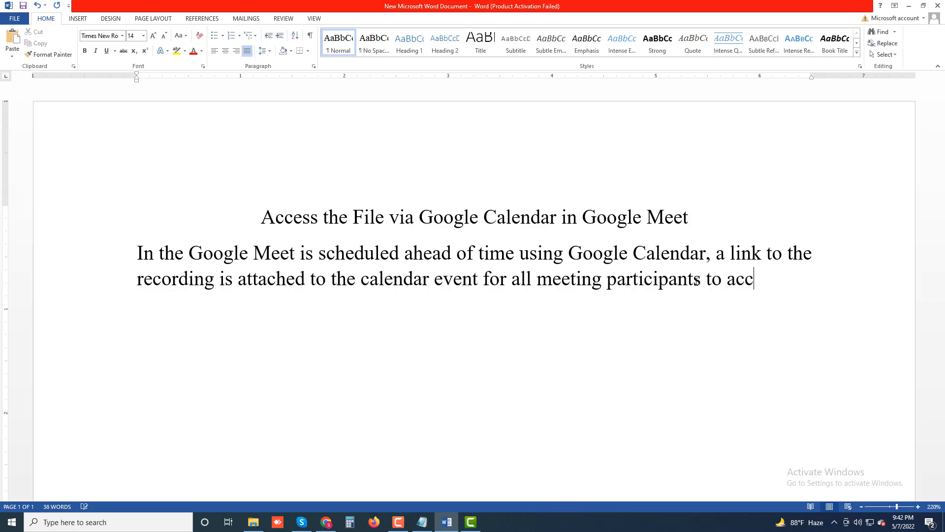
pyautogui.write('ess.')
# Step: Start a new paragraph below the first one and write "Simply open Google Calendar and selet the event"
pyautogui.press('Return')
pyautogui.write('Simpl')
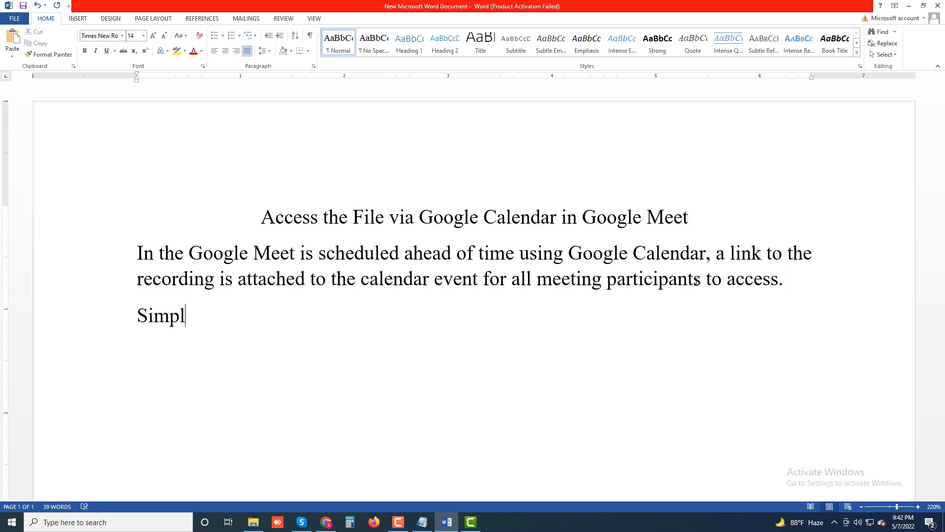
pyautogui.write('y open G')
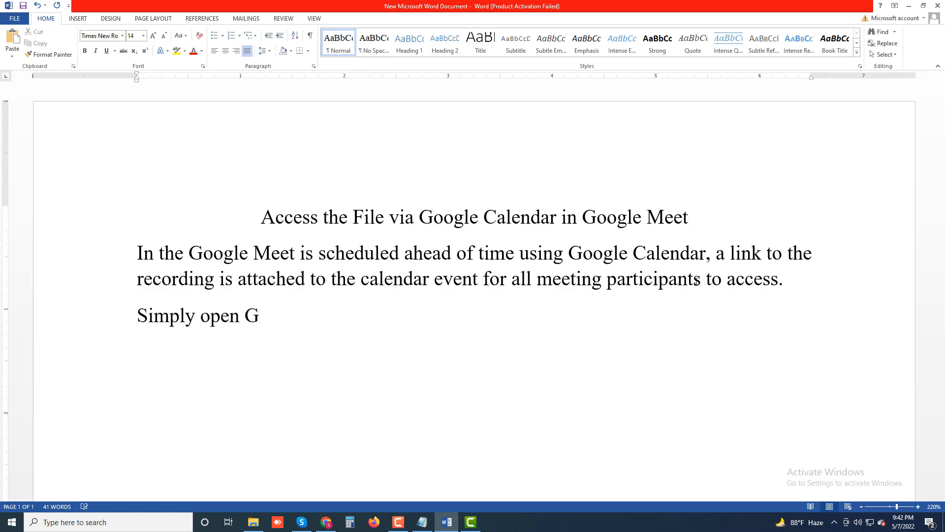
pyautogui.write('ool')
pyautogui.press('BackSpace')
pyautogui.write('gle Calendar')
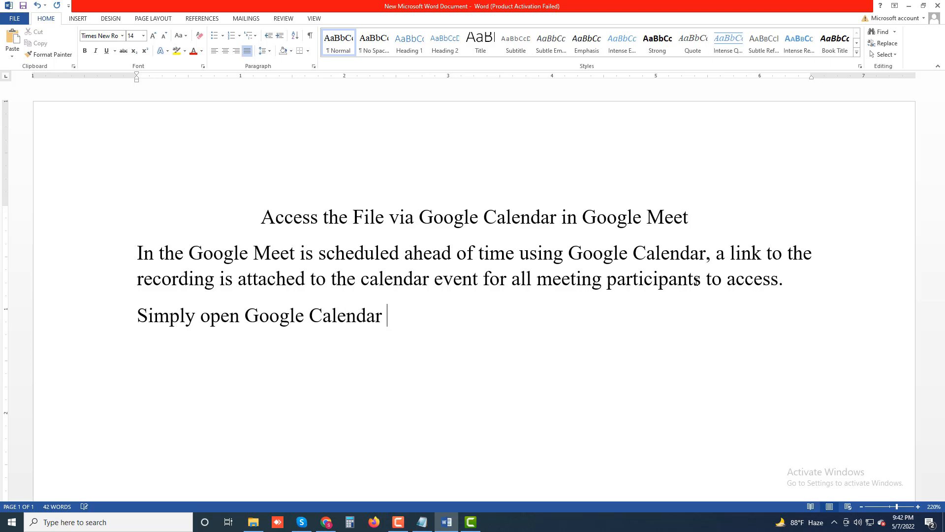
pyautogui.write(' and selet')
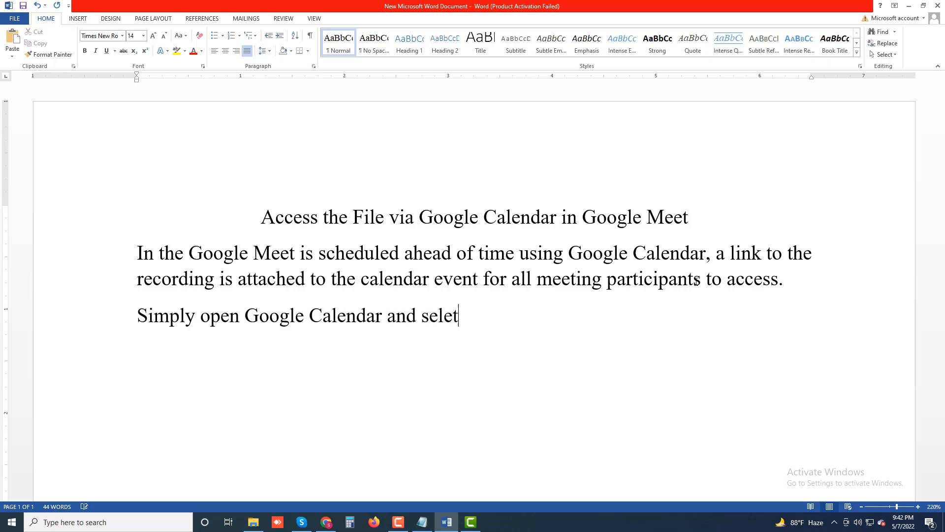
pyautogui.write(' the event')
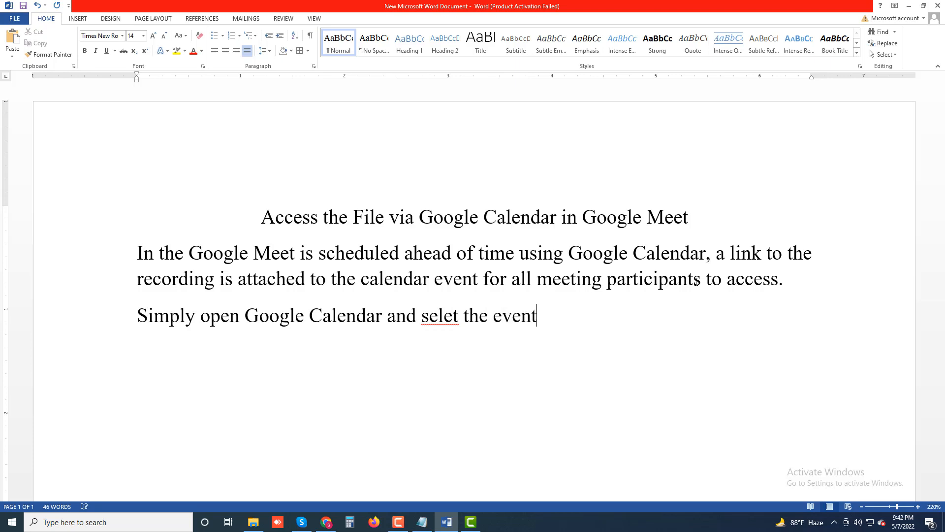
# Step: End that sentence with a period and begin the next one with "You'll see a link directly to the recording"
pyautogui.write(". You'll see")
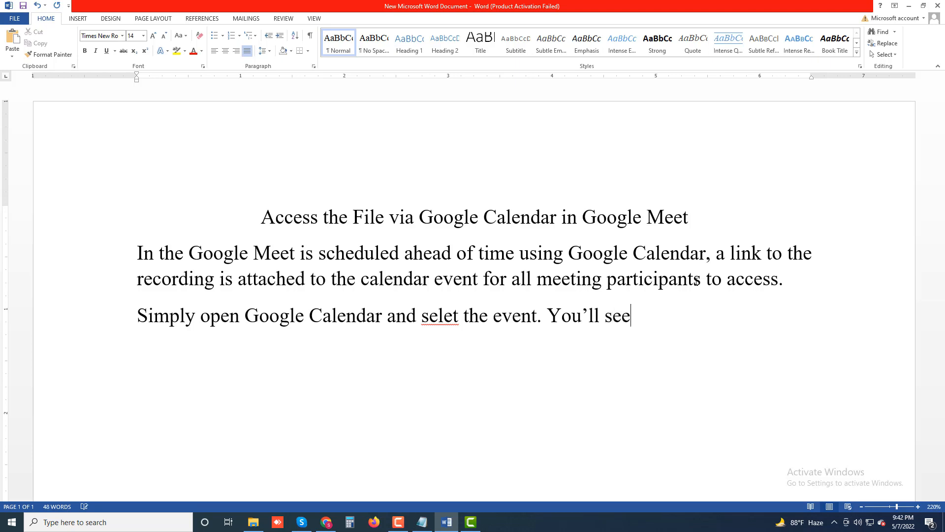
pyautogui.write(' a link dire')
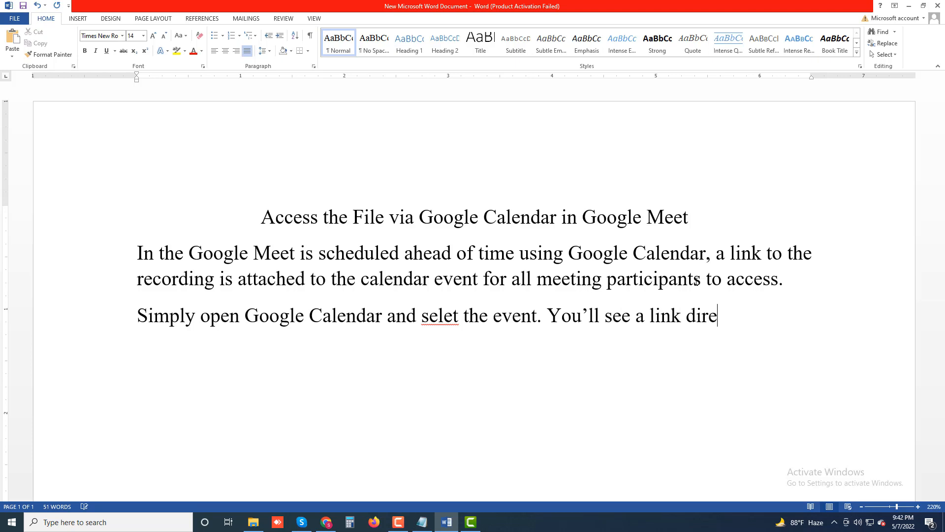
pyautogui.write('ctly to the r')
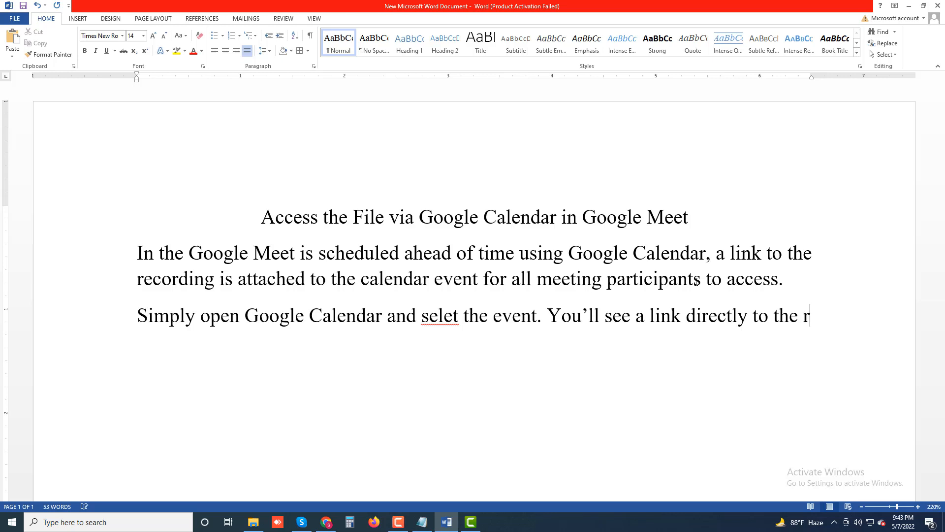
pyautogui.write('ecording ')
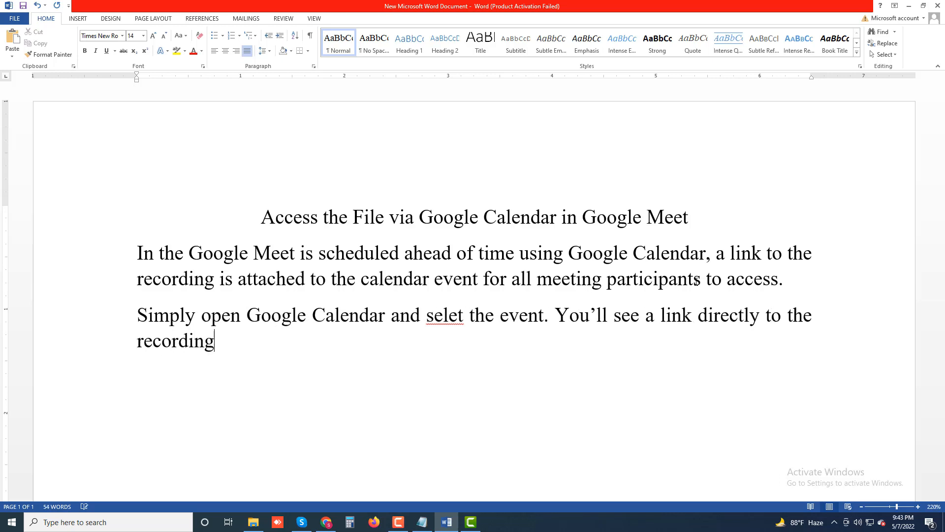
# Step: Finish the sentence with "in both the event's pop-up window and full detail page." and start a new line below it
pyautogui.write('in both the e')
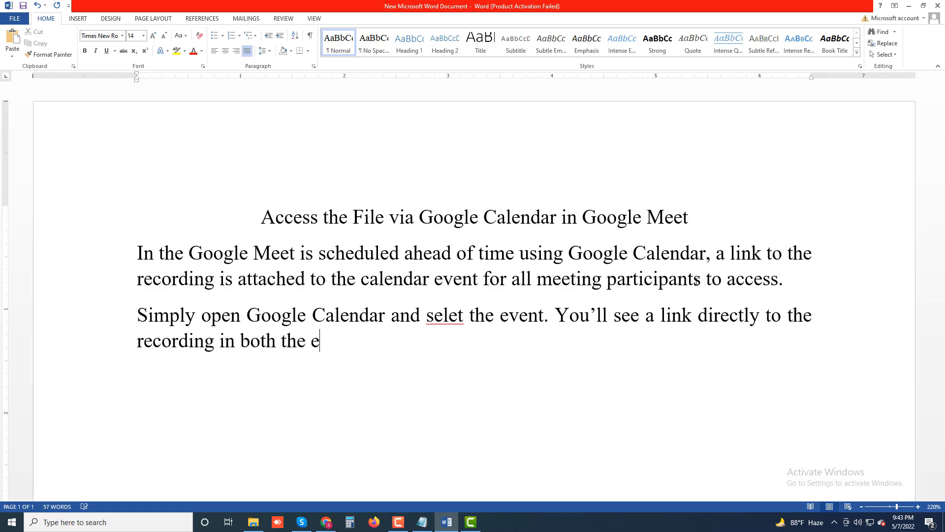
pyautogui.write('vent')
pyautogui.write("'s ")
pyautogui.write('pop')
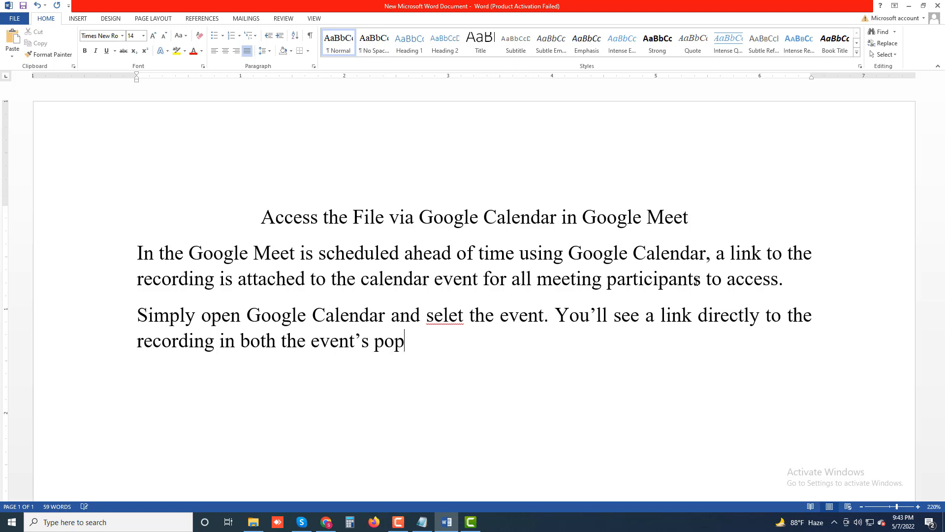
pyautogui.write('-up window ')
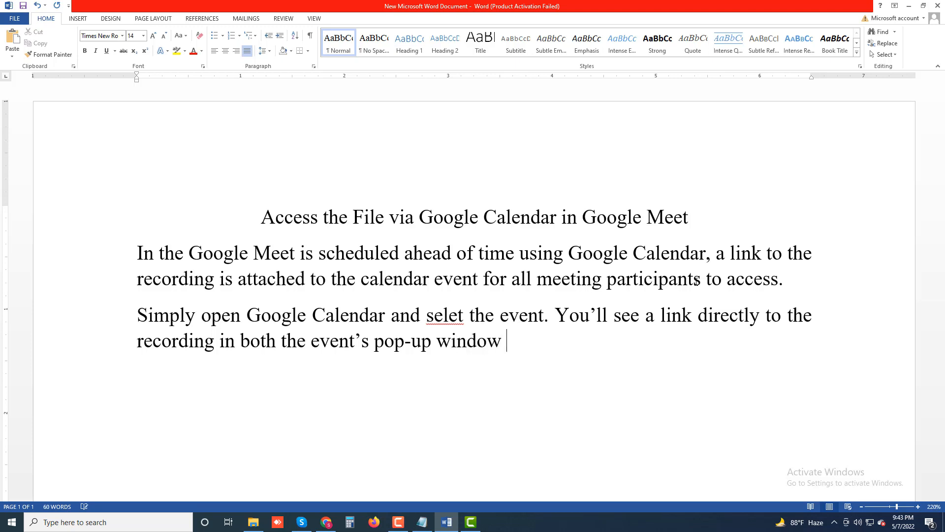
pyautogui.write('and full detail')
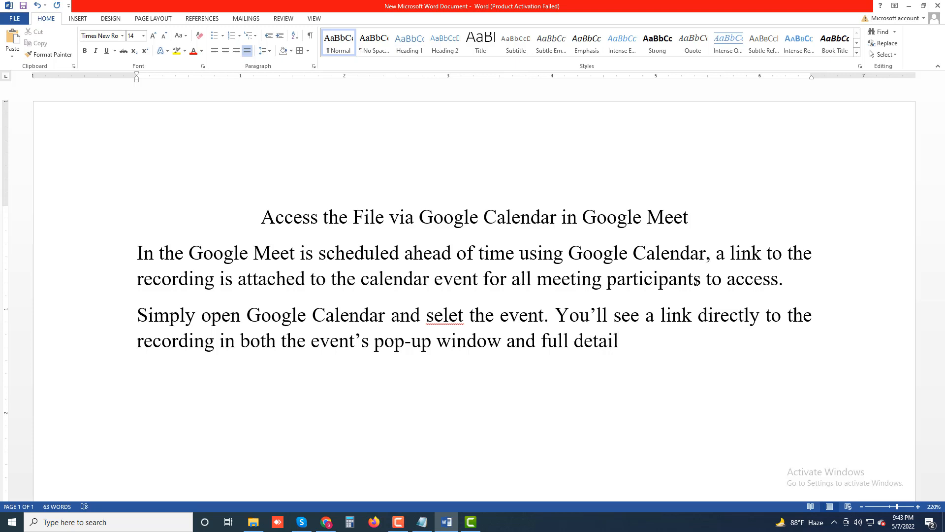
pyautogui.write(' page.')
pyautogui.press('Return')
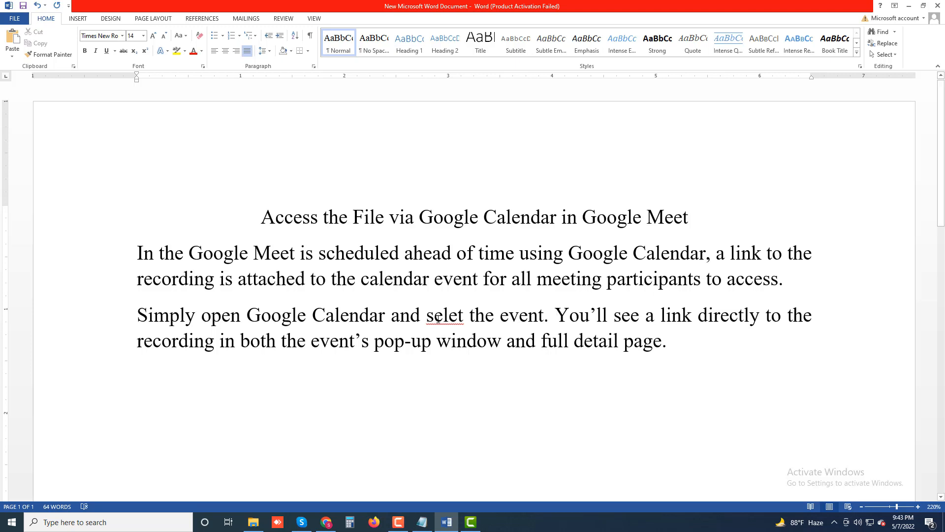
# Step: Correct the misspelled word "selet" in the second paragraph to "select", using a spelling suggestion and a manual letter edit
pyautogui.rightClick(463, 325)
pyautogui.click(490, 333)
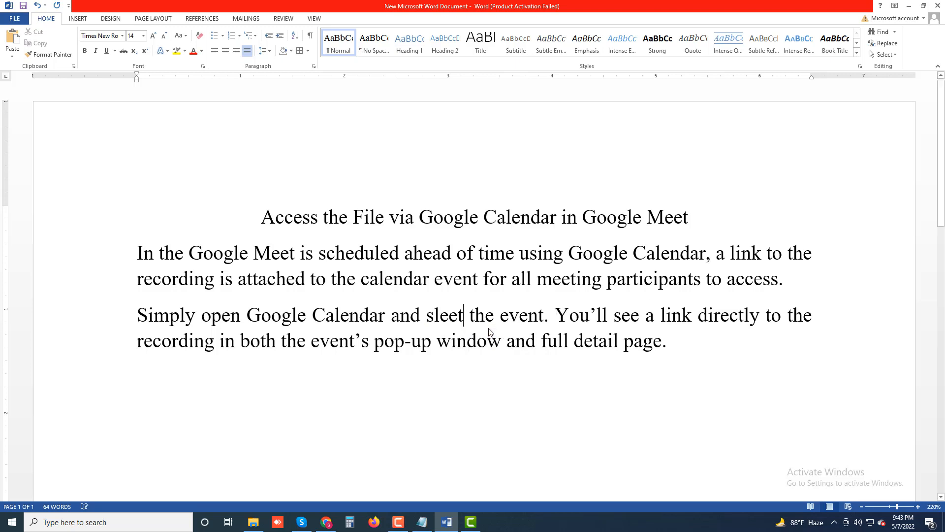
pyautogui.click(435, 315)
pyautogui.write('e')
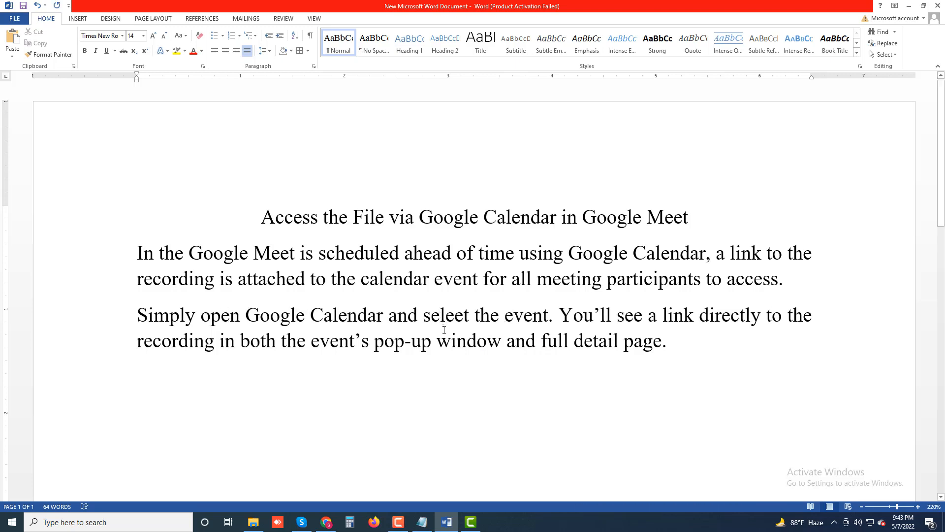